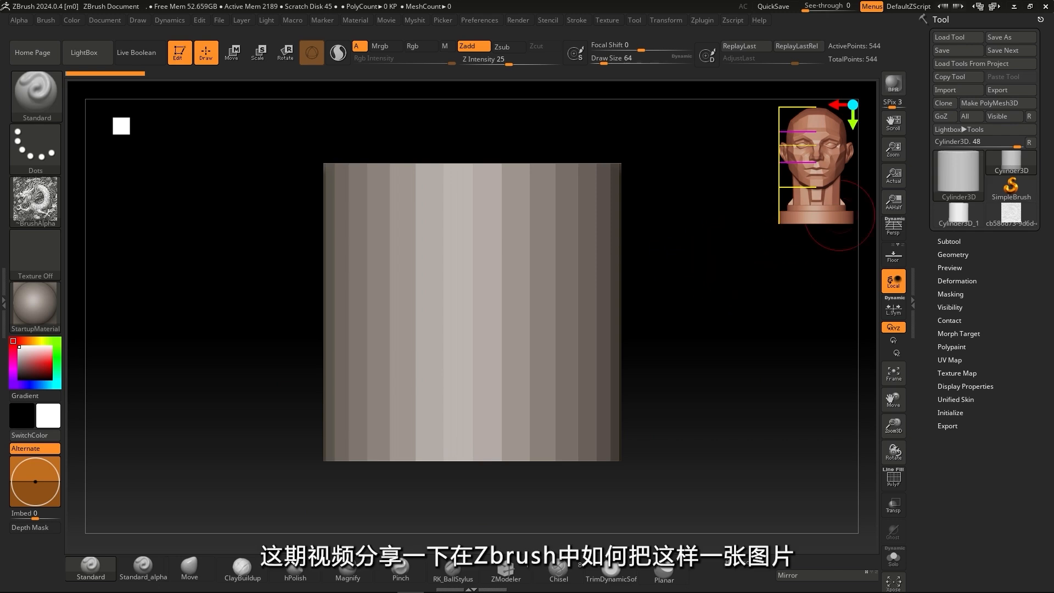
Switch from the cylinder to the finished dragon relief tool and inspect its surface detail up close
{"action": "key", "text": "alt+Tab"}
{"action": "left_click", "coordinate": [614, 71]}
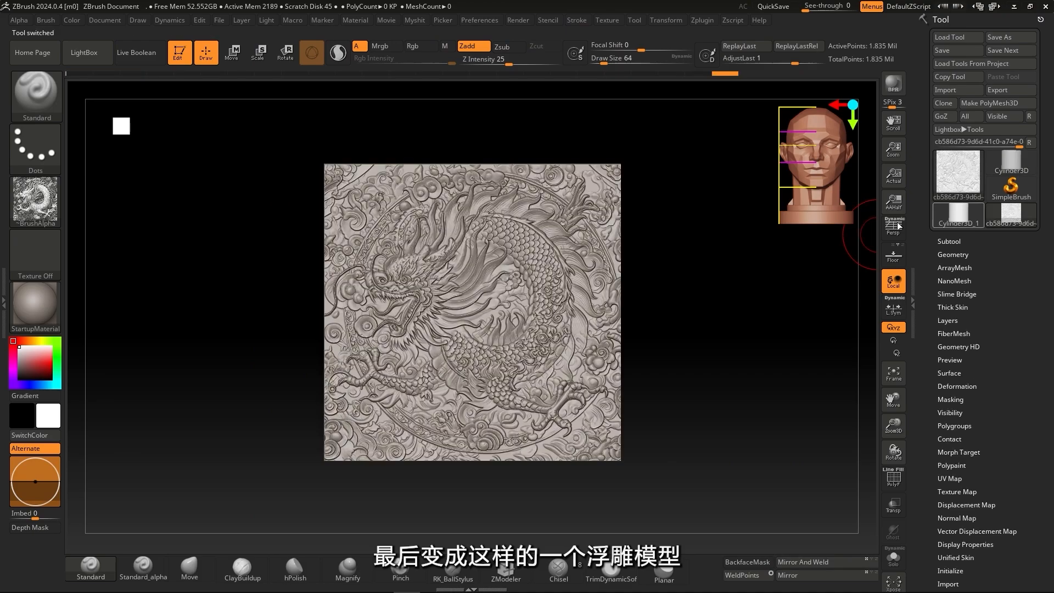
{"action": "scroll", "coordinate": [727, 268], "scroll_direction": "up", "scroll_amount": 5}
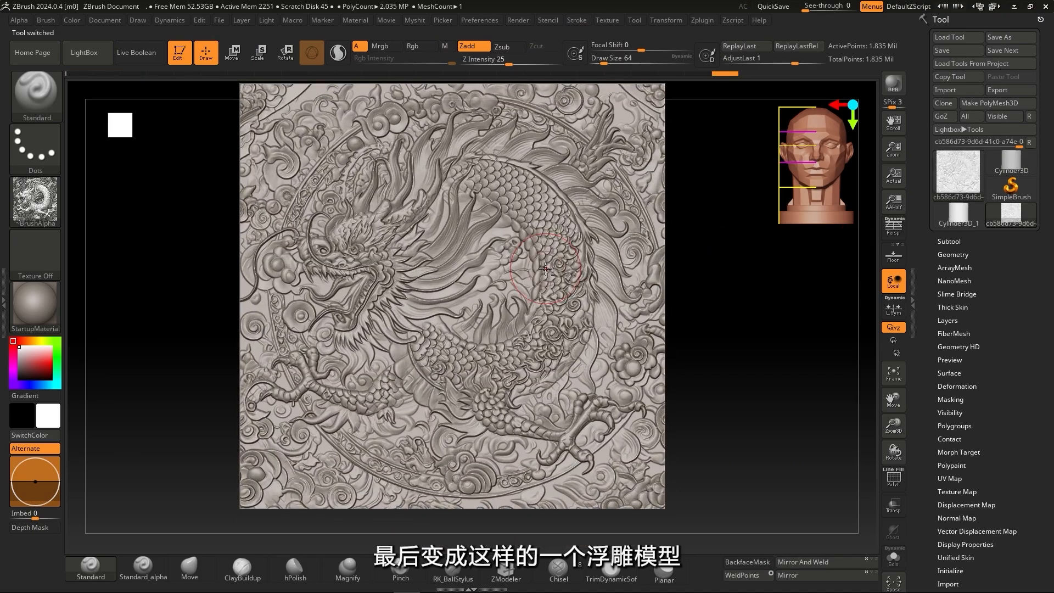
{"action": "scroll", "coordinate": [576, 259], "scroll_direction": "down", "scroll_amount": 5}
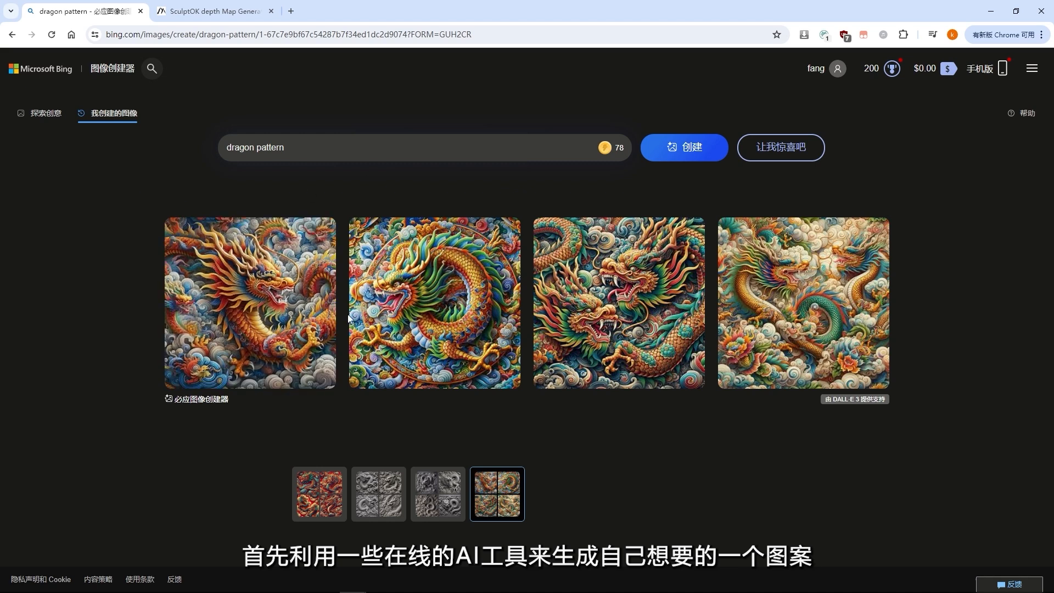
Browse the generated dragon image sets in Bing Image Creator and open the second image of the "dragon pattern" set
{"action": "left_click", "coordinate": [332, 495]}
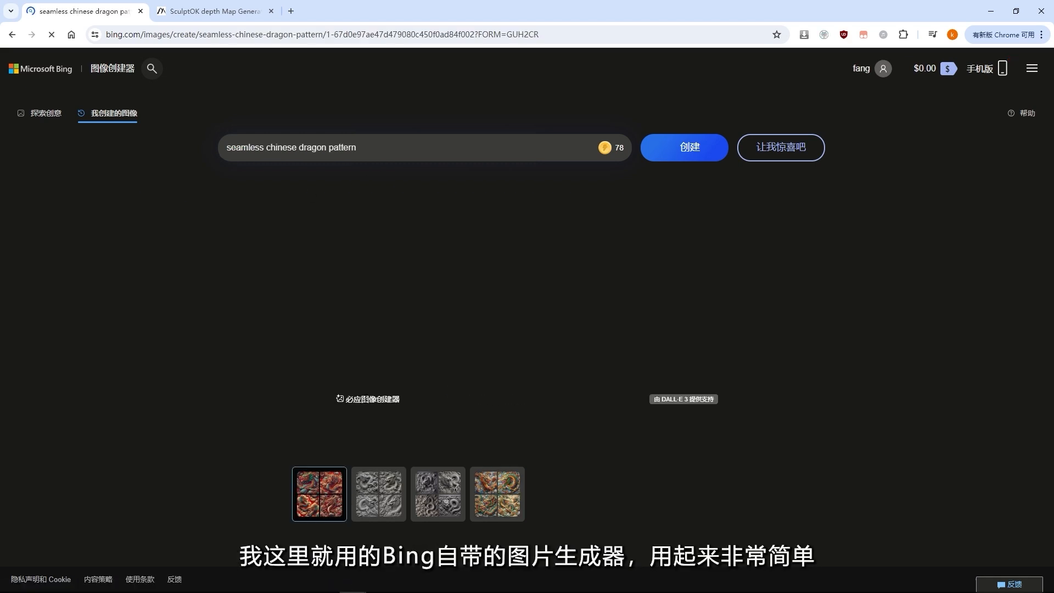
{"action": "left_click", "coordinate": [389, 488]}
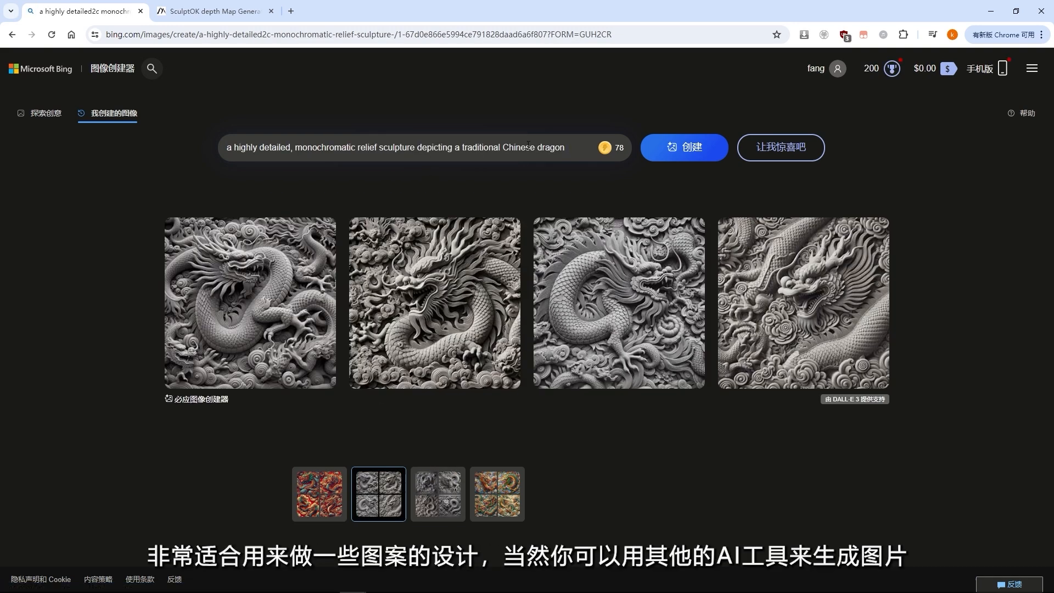
{"action": "left_click", "coordinate": [496, 482]}
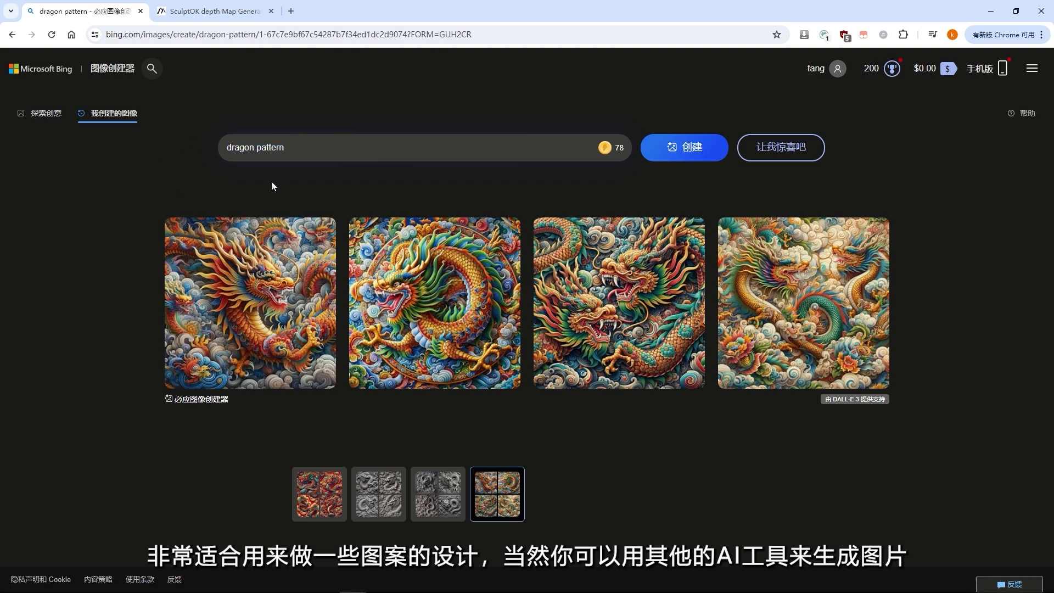
{"action": "left_click", "coordinate": [454, 306]}
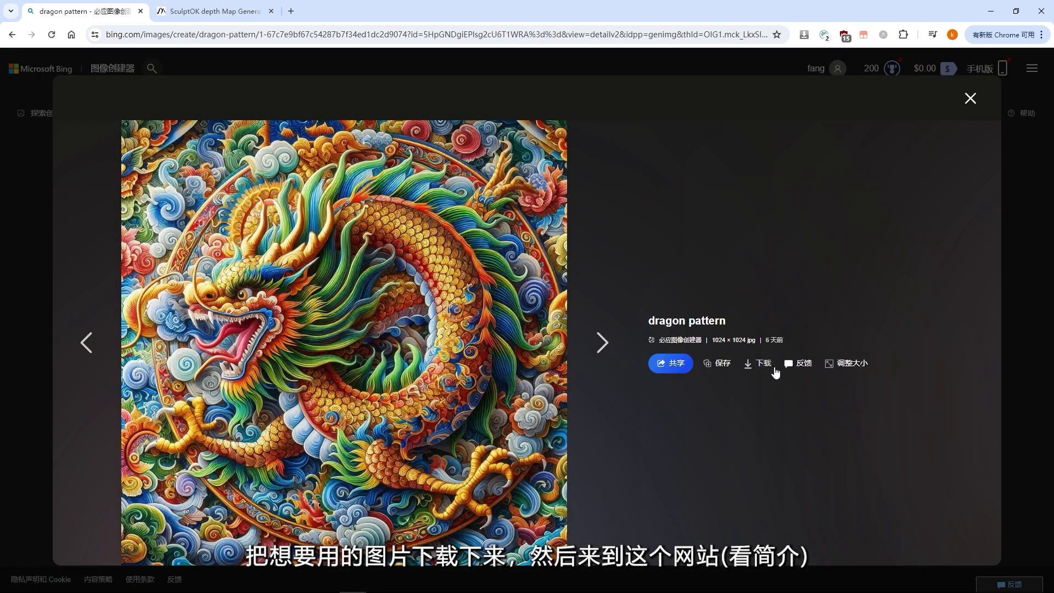
{"action": "left_click", "coordinate": [323, 68]}
Switch to the SculptOK depth map generator and upload the downloaded dragon image
{"action": "left_click", "coordinate": [250, 22]}
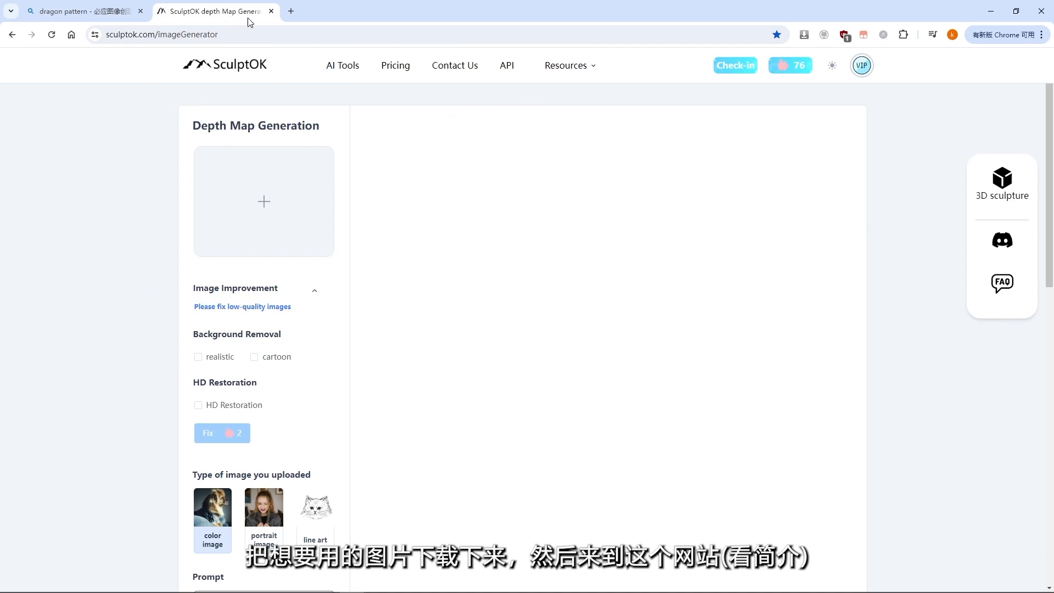
{"action": "left_click", "coordinate": [258, 34]}
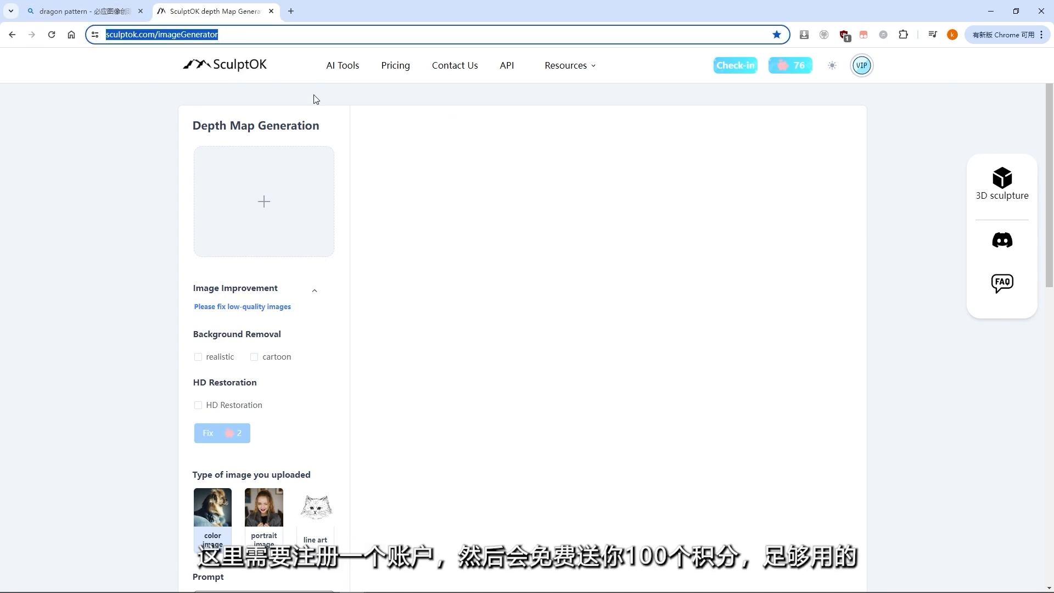
{"action": "left_click", "coordinate": [820, 106]}
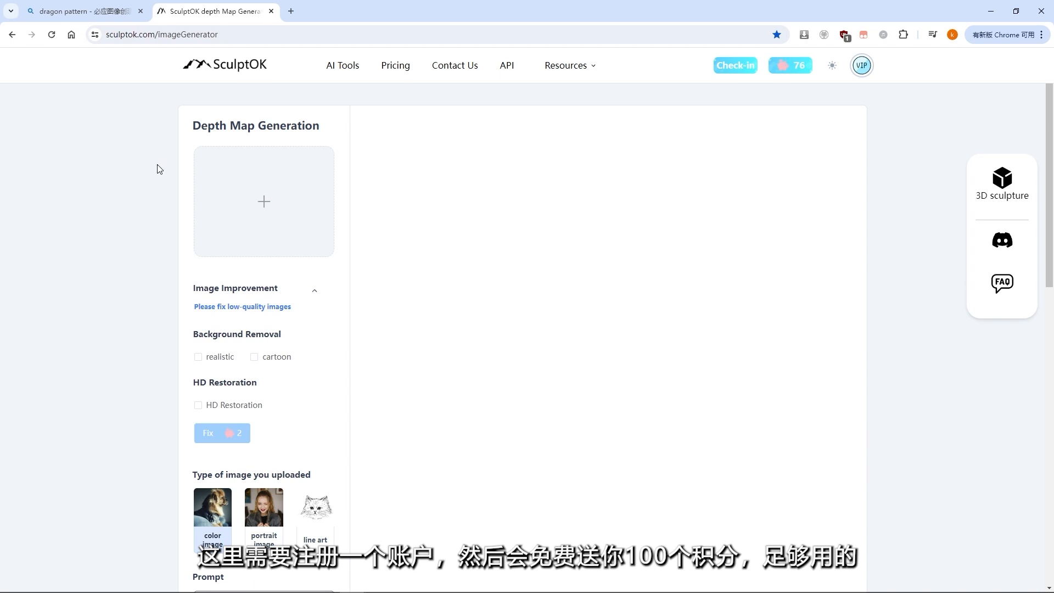
{"action": "left_click", "coordinate": [264, 202]}
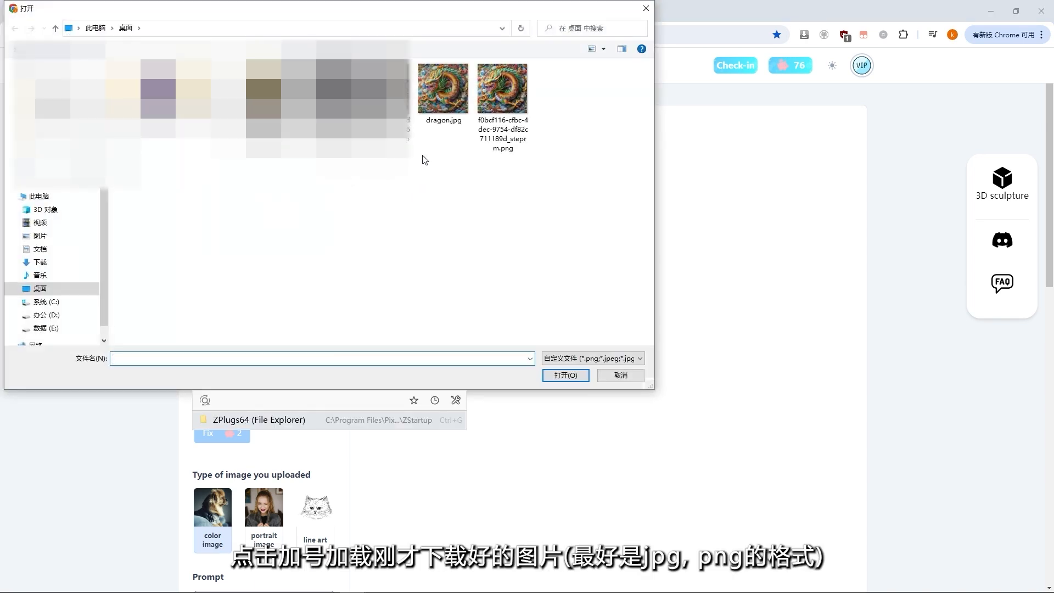
{"action": "left_click", "coordinate": [566, 375]}
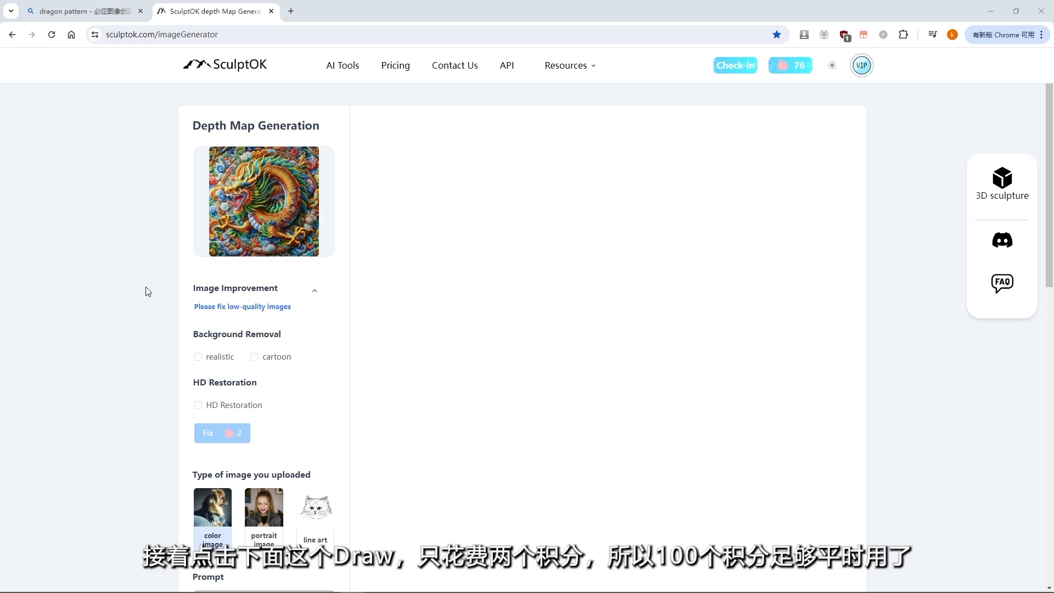
Generate depth maps from the uploaded dragon picture using the color image type and review the results
{"action": "scroll", "coordinate": [138, 288], "scroll_direction": "down", "scroll_amount": 3}
{"action": "left_click", "coordinate": [214, 503]}
{"action": "scroll", "coordinate": [896, 294], "scroll_direction": "up", "scroll_amount": 2}
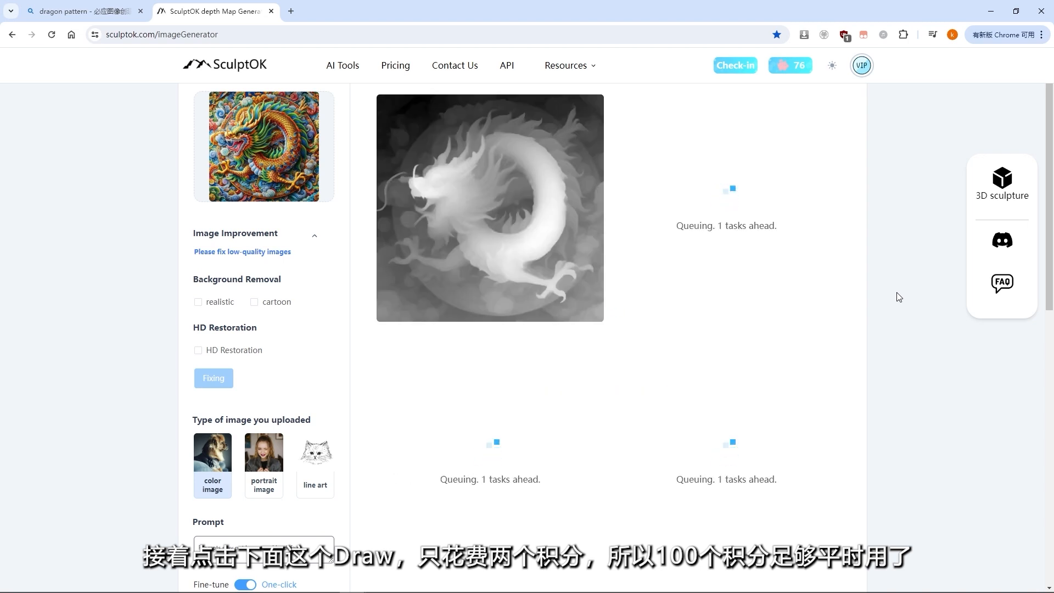
{"action": "scroll", "coordinate": [899, 228], "scroll_direction": "down", "scroll_amount": 1}
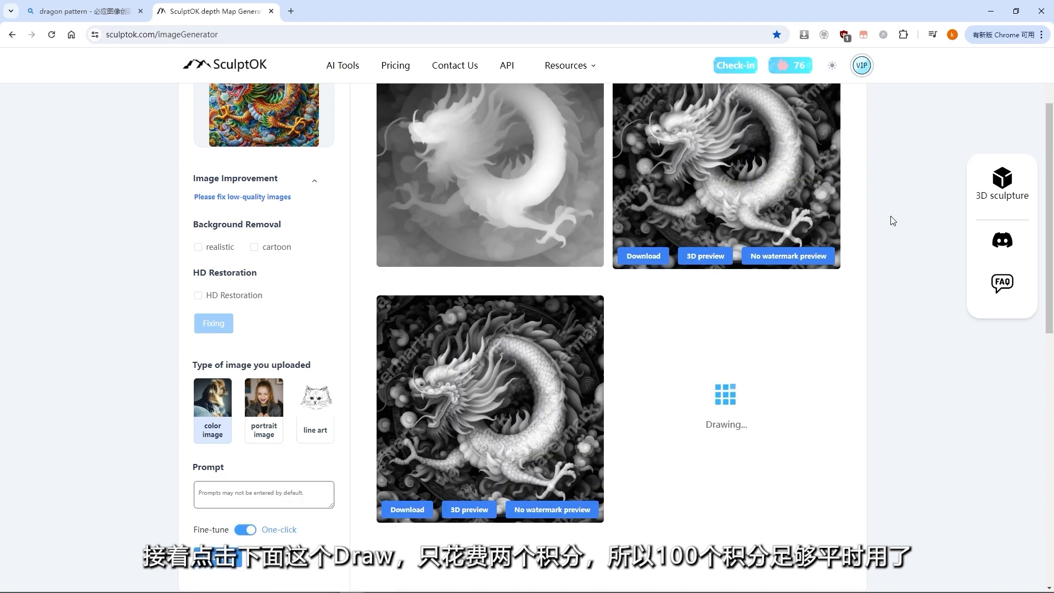
{"action": "scroll", "coordinate": [912, 183], "scroll_direction": "up", "scroll_amount": 1}
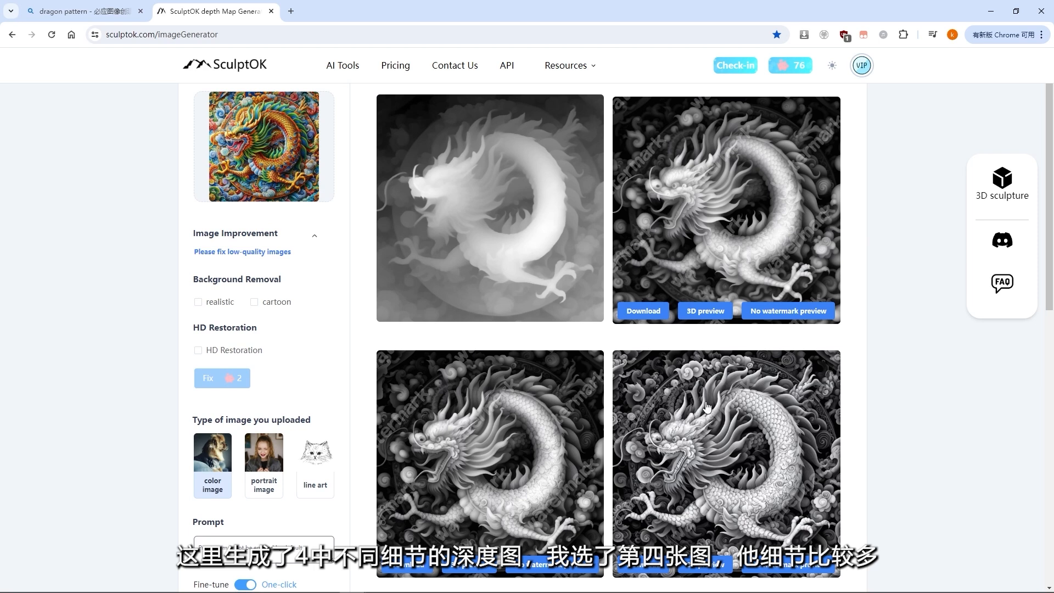
Open the 3D preview of the fourth depth map and examine its width and thickness settings
{"action": "scroll", "coordinate": [708, 406], "scroll_direction": "down", "scroll_amount": 2}
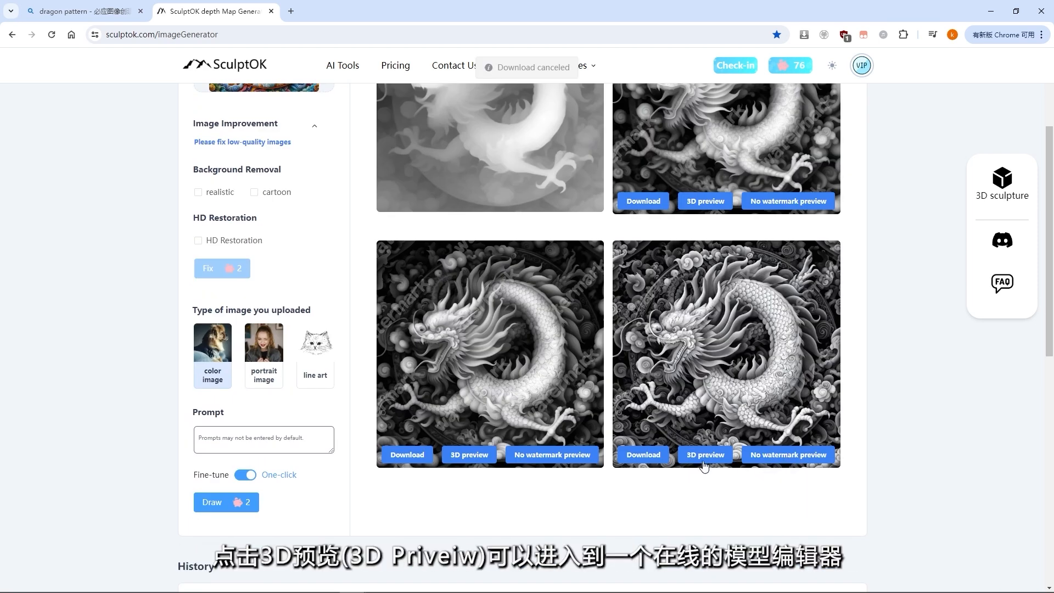
{"action": "left_click", "coordinate": [706, 456]}
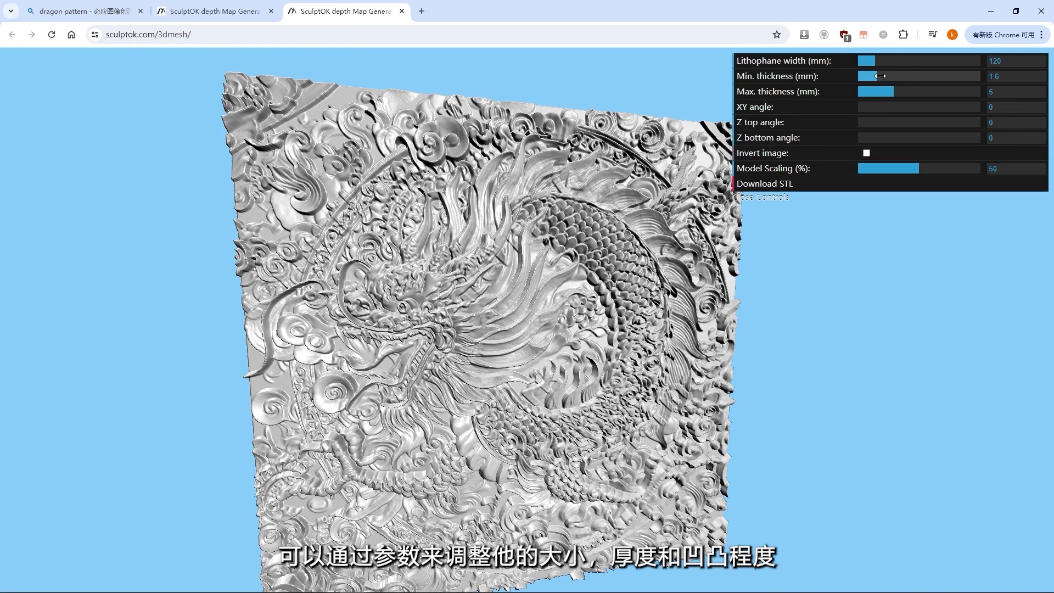
{"action": "left_click_drag", "start_coordinate": [879, 61], "coordinate": [907, 91]}
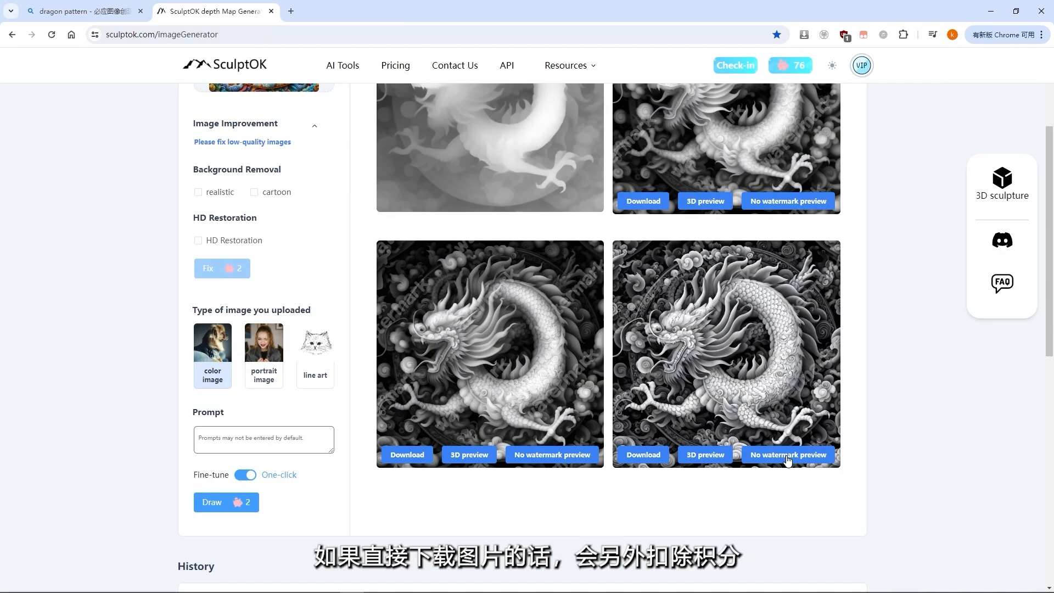
Dismiss the watermark-free HD download of the fourth depth map and save its image directly from the page instead
{"action": "left_click", "coordinate": [778, 460]}
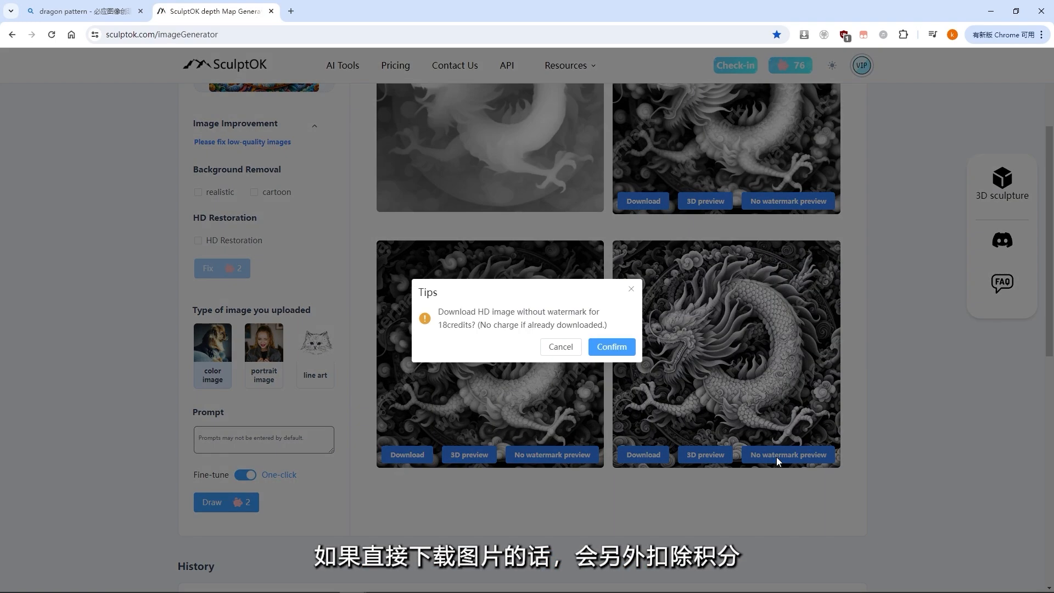
{"action": "left_click", "coordinate": [638, 291]}
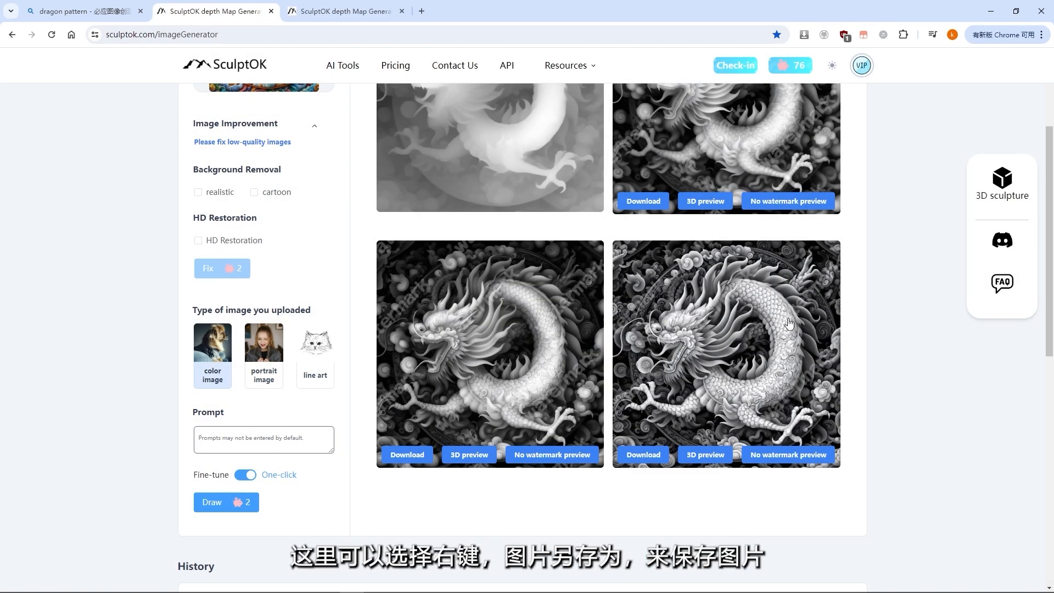
{"action": "right_click", "coordinate": [697, 332]}
{"action": "left_click", "coordinate": [754, 358]}
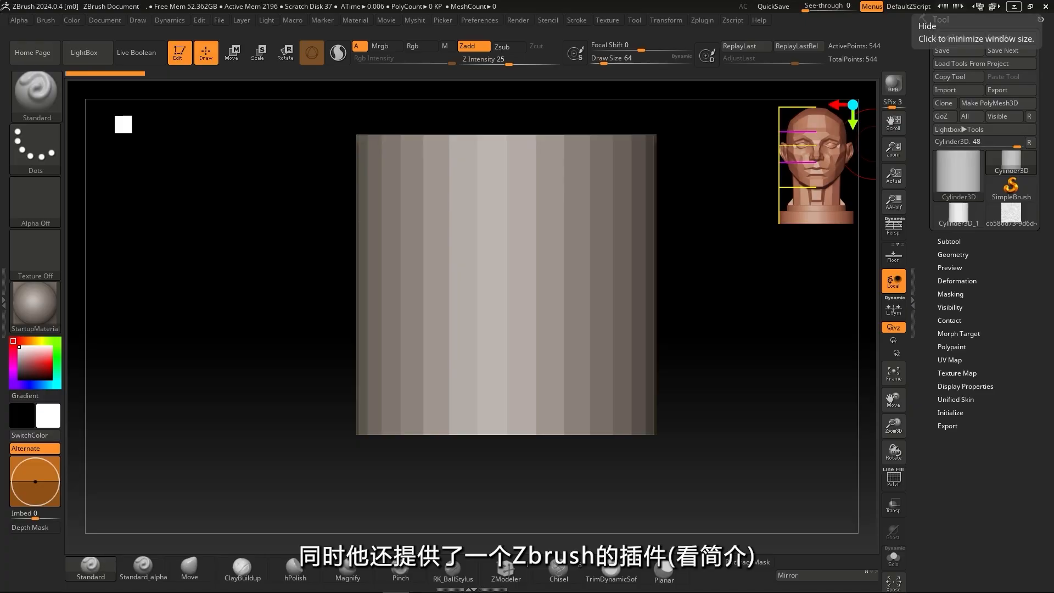
Select the Sculptok folder and Sculptok.zsc inside the zip's FOR WINDOWS folder, and check the ZBrush ZStartup\ZPlugs64 folder for the plugin files
{"action": "mouse_move", "coordinate": [1053, 126]}
{"action": "left_mouse_down"}
{"action": "mouse_move", "coordinate": [505, 112]}
{"action": "mouse_move", "coordinate": [577, 141]}
{"action": "left_mouse_up"}
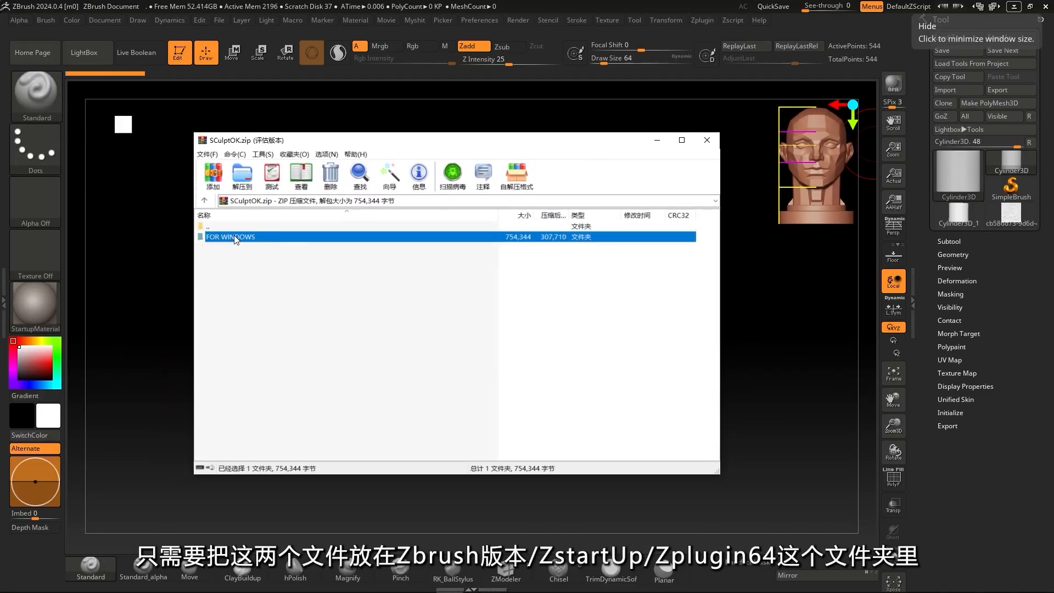
{"action": "double_click", "coordinate": [220, 237]}
{"action": "left_click_drag", "start_coordinate": [225, 281], "coordinate": [213, 237]}
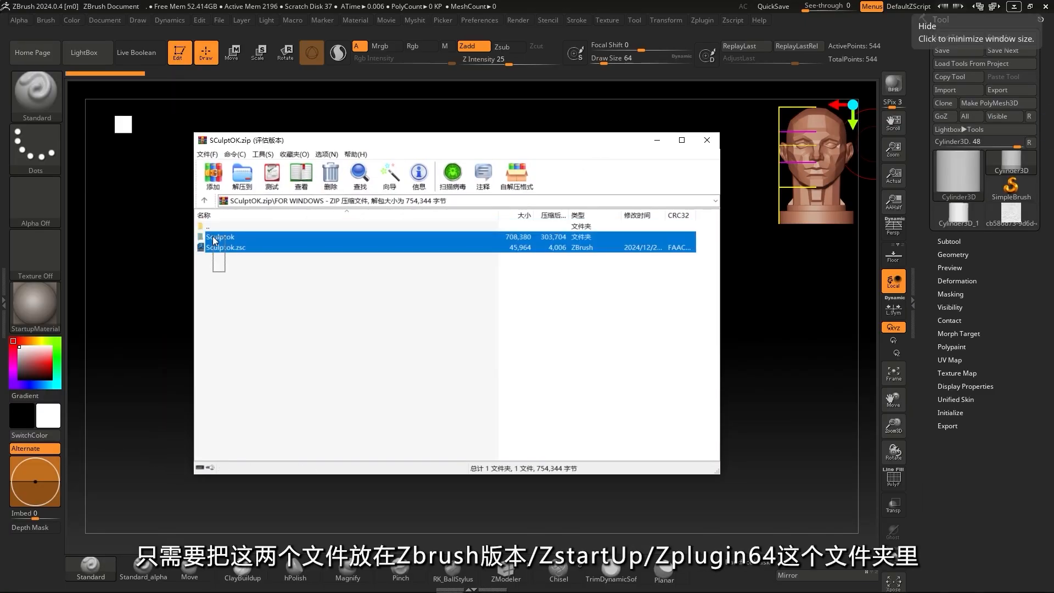
{"action": "left_click", "coordinate": [256, 290]}
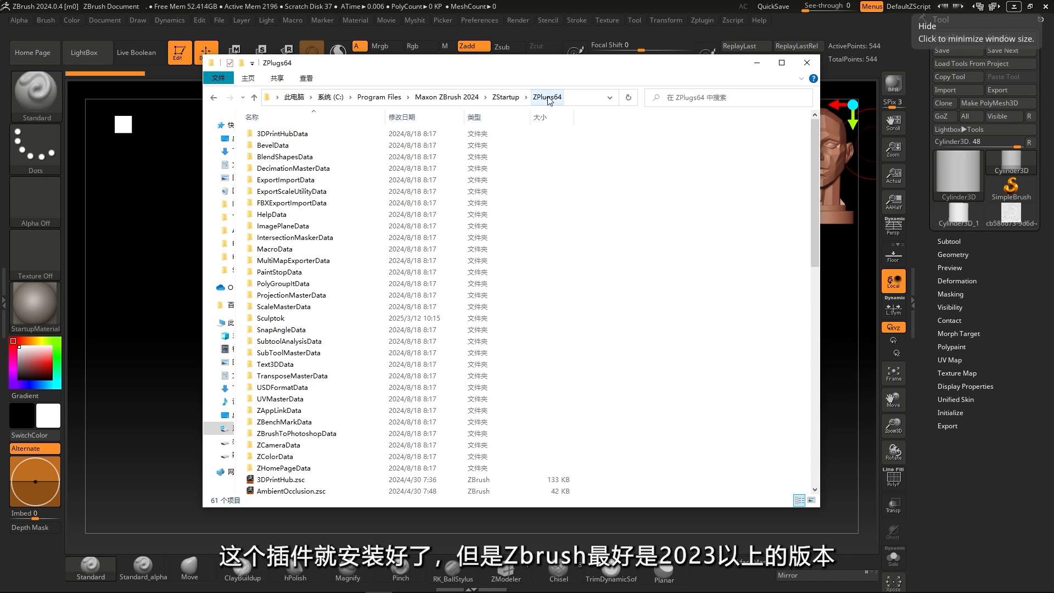
{"action": "scroll", "coordinate": [531, 181], "scroll_direction": "down", "scroll_amount": 3}
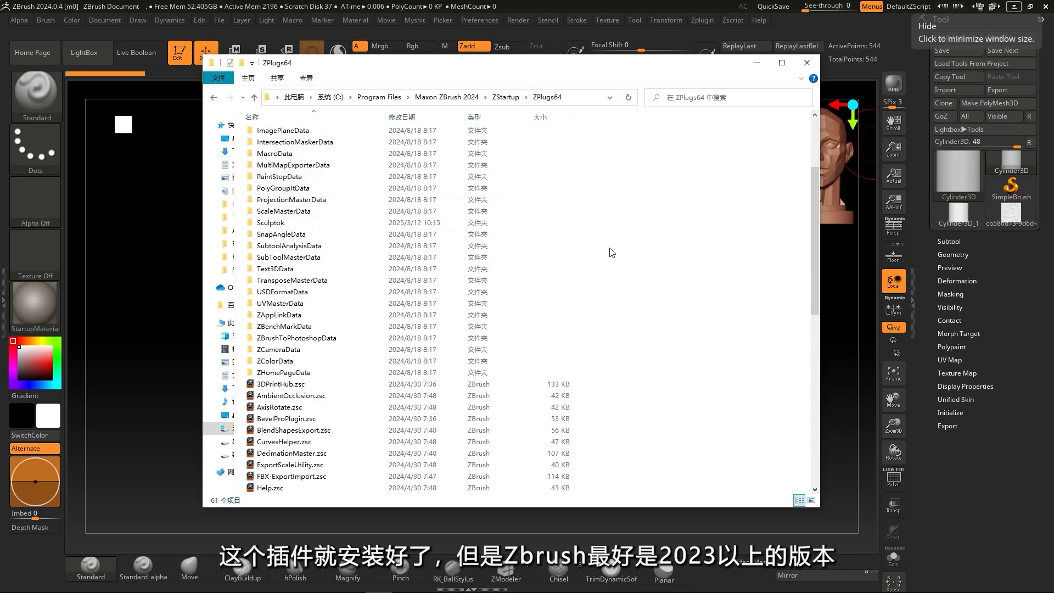
{"action": "left_click", "coordinate": [807, 64]}
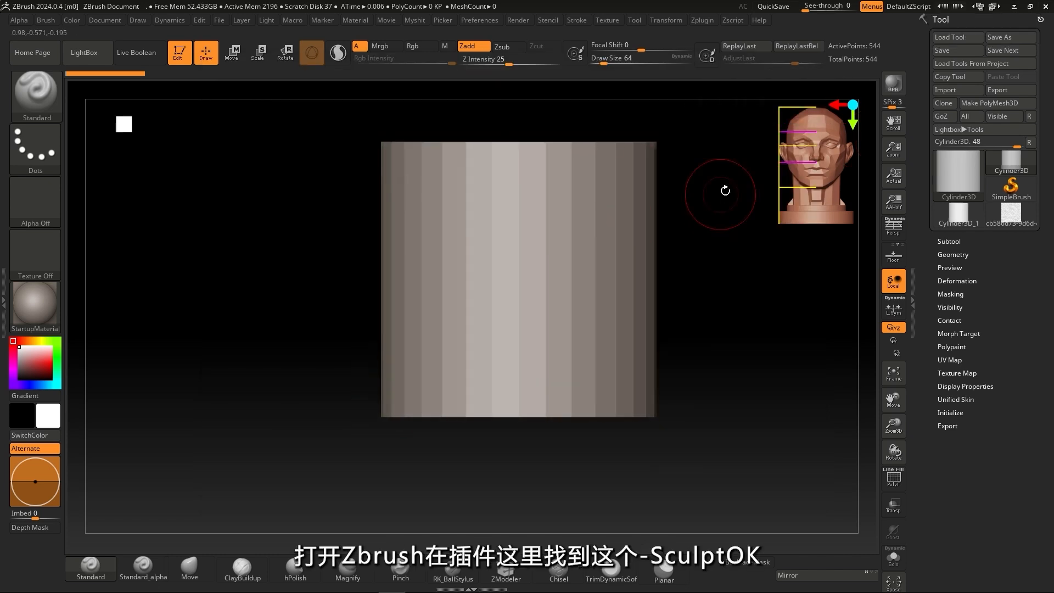
Bring up the Sculptok plugin controls in ZBrush and load the saved dragon depth map as a relief mesh
{"action": "left_click", "coordinate": [4, 291]}
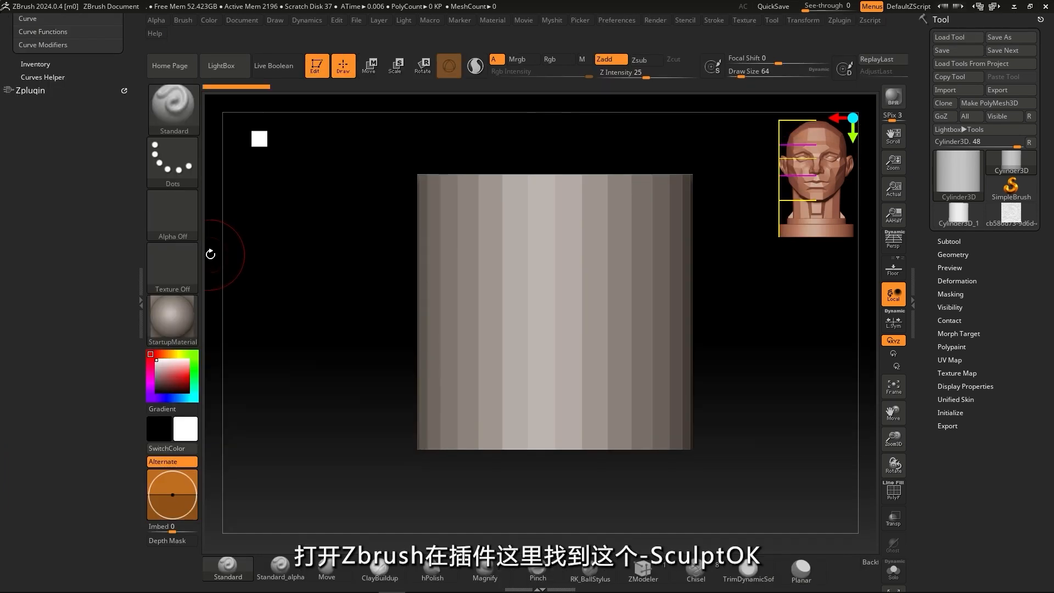
{"action": "left_click", "coordinate": [32, 90]}
{"action": "left_click", "coordinate": [29, 220]}
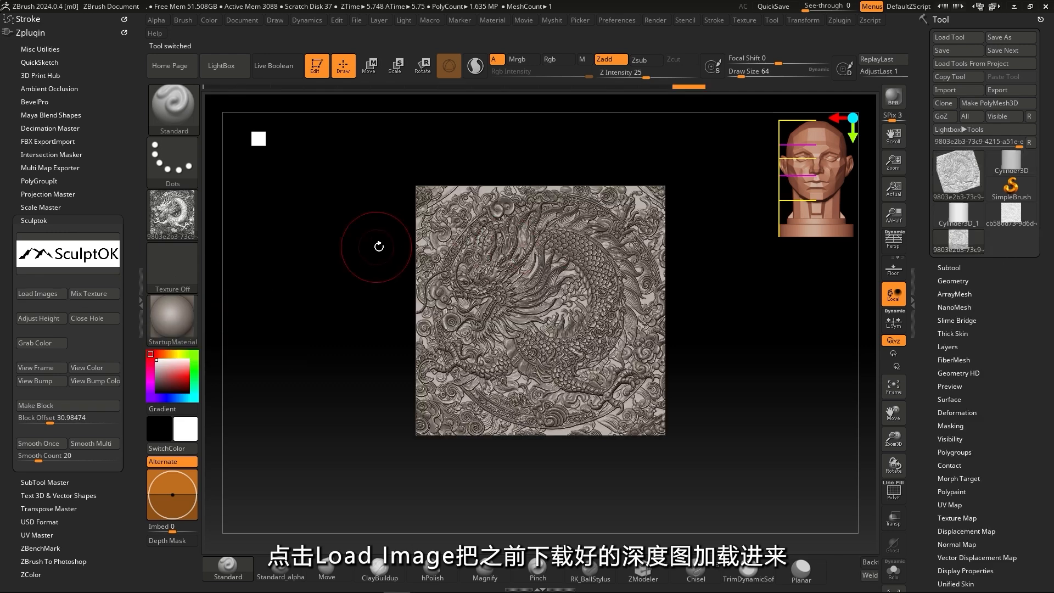
Adjust the dragon relief's depth and base thickness with the plugin's Adjust Height function and the transform gizmo
{"action": "right_click_drag", "start_coordinate": [507, 241], "coordinate": [489, 228], "text": "ctrl"}
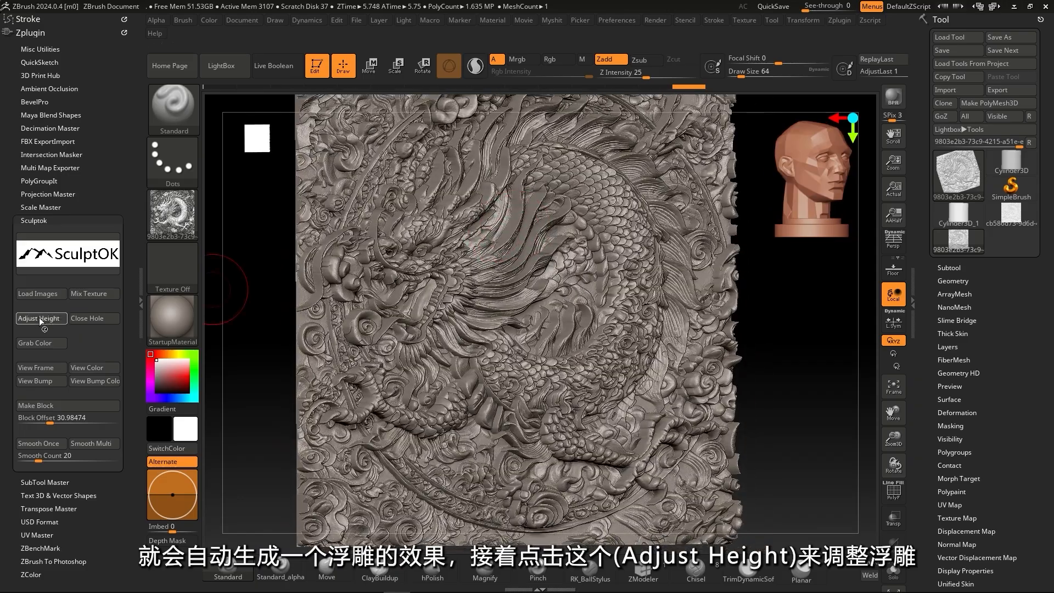
{"action": "left_click", "coordinate": [40, 321]}
{"action": "left_click_drag", "start_coordinate": [526, 303], "coordinate": [577, 306]}
{"action": "right_click_drag", "start_coordinate": [576, 292], "coordinate": [599, 304]}
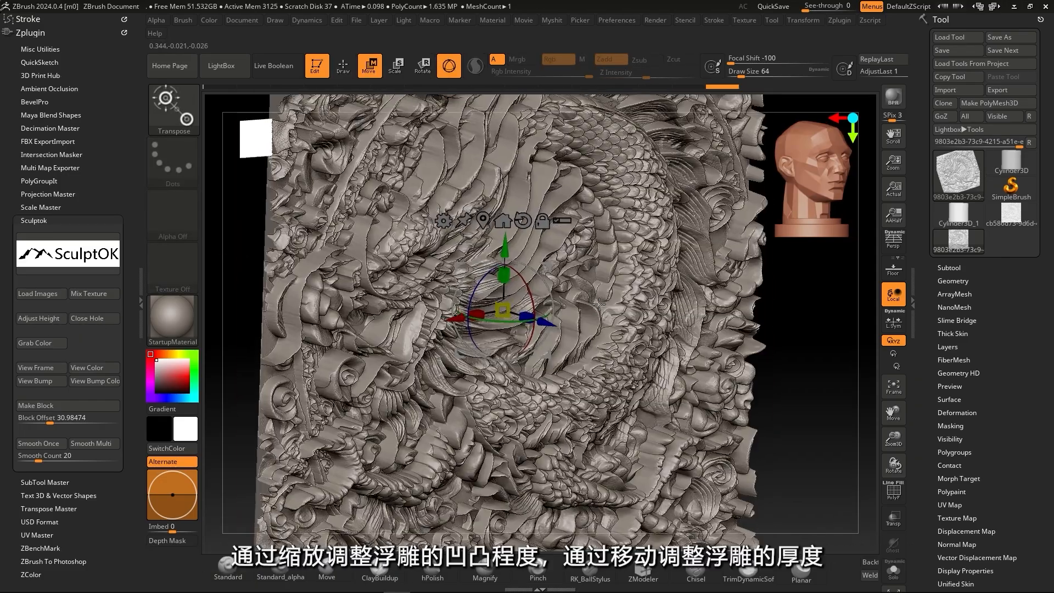
{"action": "left_click_drag", "start_coordinate": [599, 304], "coordinate": [337, 248]}
{"action": "mouse_move", "coordinate": [553, 326]}
{"action": "left_mouse_down"}
{"action": "mouse_move", "coordinate": [537, 325]}
{"action": "mouse_move", "coordinate": [618, 353]}
{"action": "mouse_move", "coordinate": [553, 320]}
{"action": "left_mouse_up"}
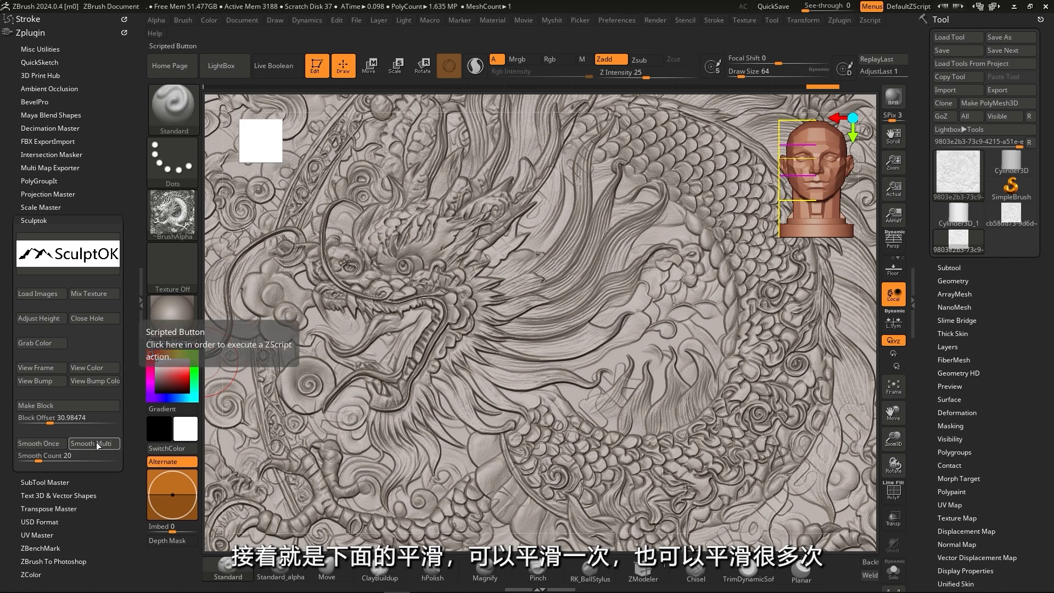
Set the Smooth Count to 3 and apply the multiple smoothing to the whole relief
{"action": "left_click", "coordinate": [48, 458]}
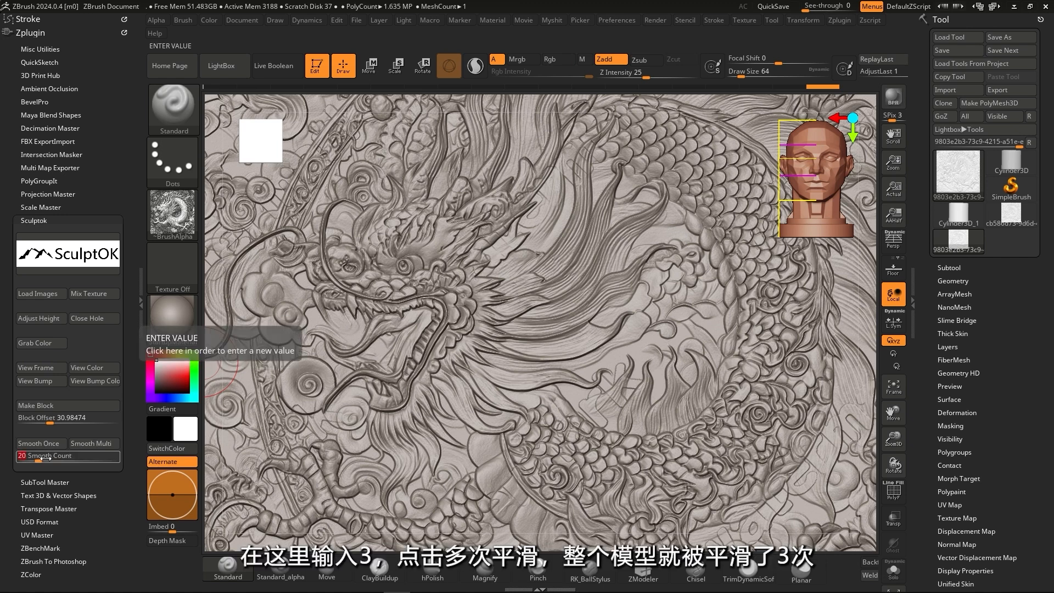
{"action": "type", "text": "3"}
{"action": "left_click", "coordinate": [95, 445]}
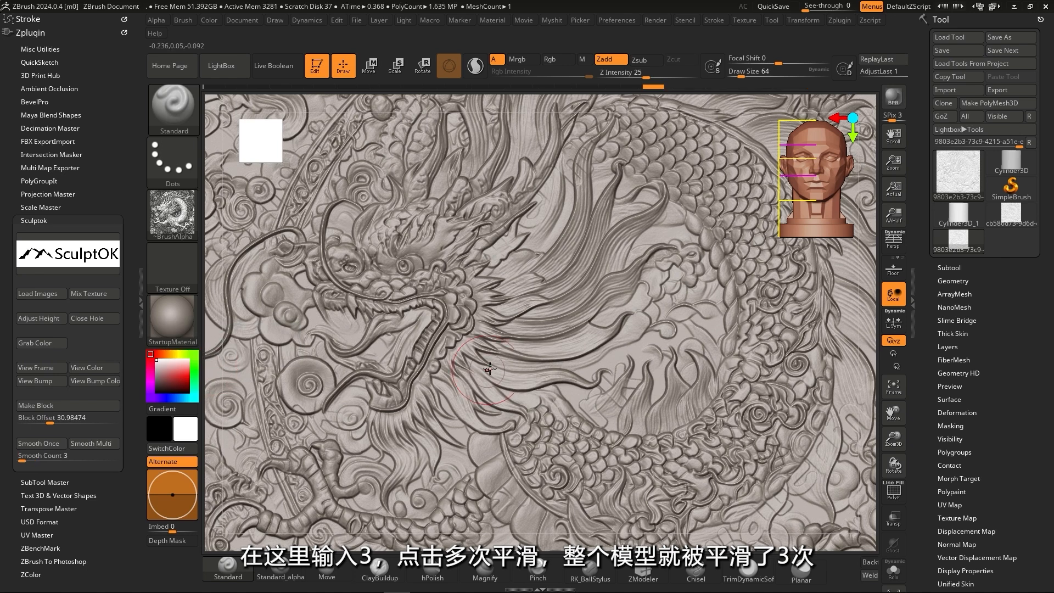
Close the open back of the relief with Close Hole to make a sealed model
{"action": "right_click_drag", "start_coordinate": [571, 357], "coordinate": [209, 320], "text": "ctrl"}
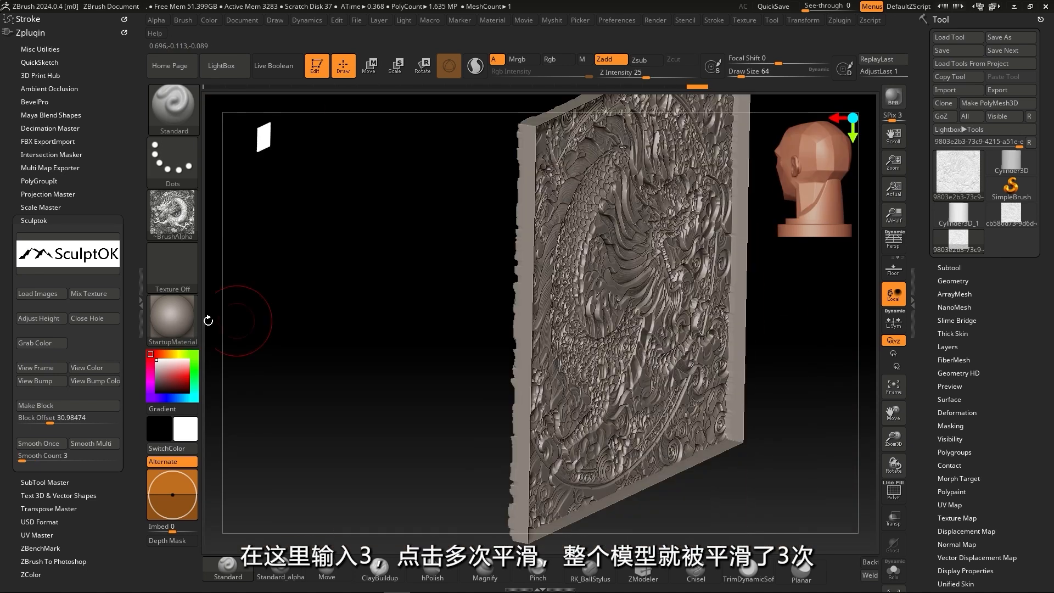
{"action": "left_click", "coordinate": [99, 319]}
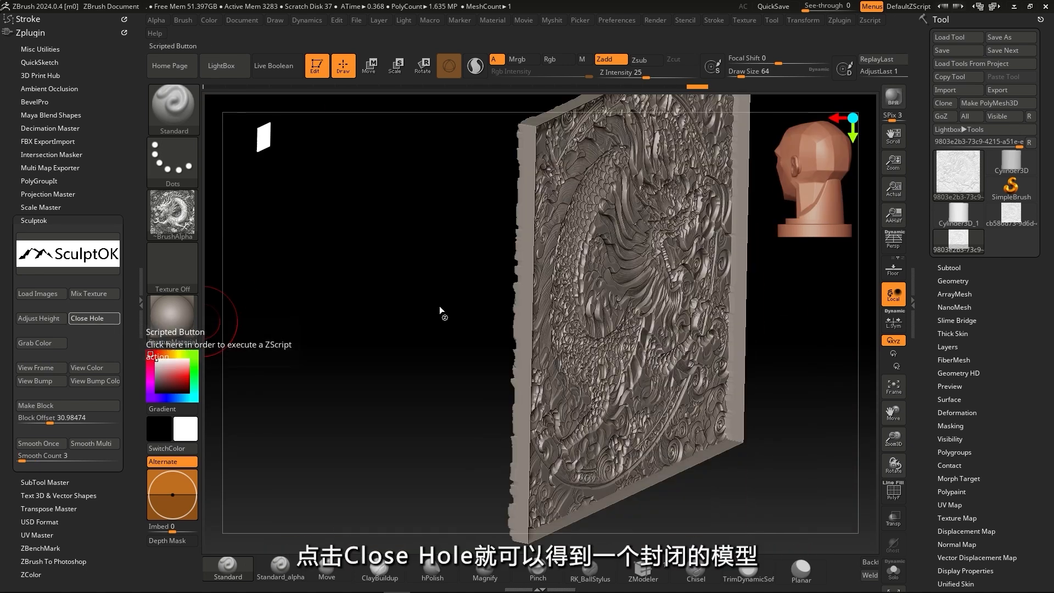
Inspect the sealed dragon relief from its closed back and its detailed front
{"action": "left_click_drag", "start_coordinate": [438, 284], "coordinate": [470, 290]}
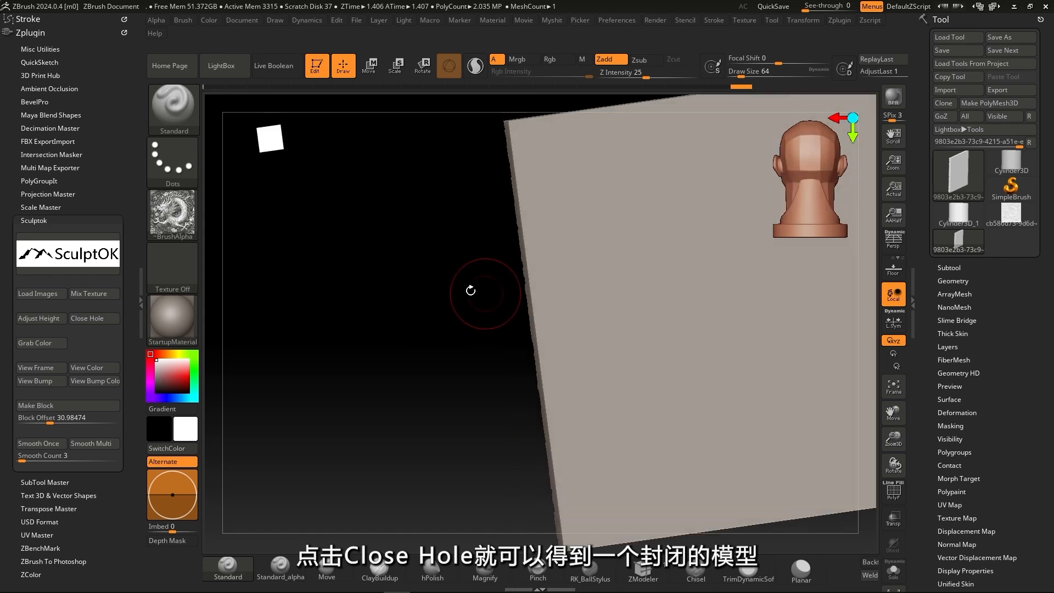
{"action": "right_click_drag", "start_coordinate": [471, 290], "coordinate": [549, 280]}
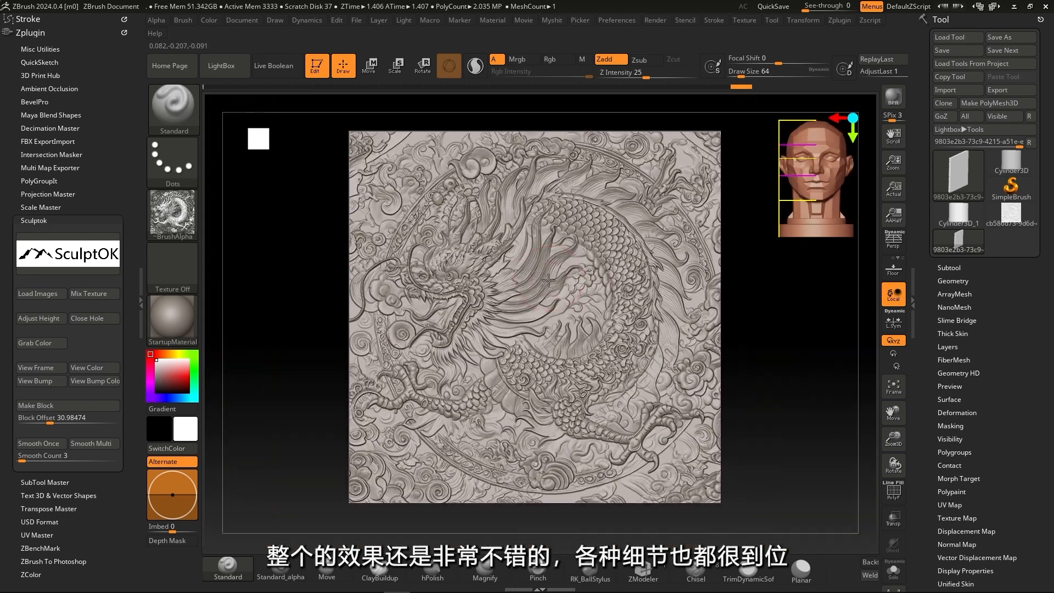
Stamp the dragon alpha onto several sides of the cylinder with the Standard brush and DragRect stroke at Z Intensity 25
{"action": "mouse_move", "coordinate": [178, 228]}
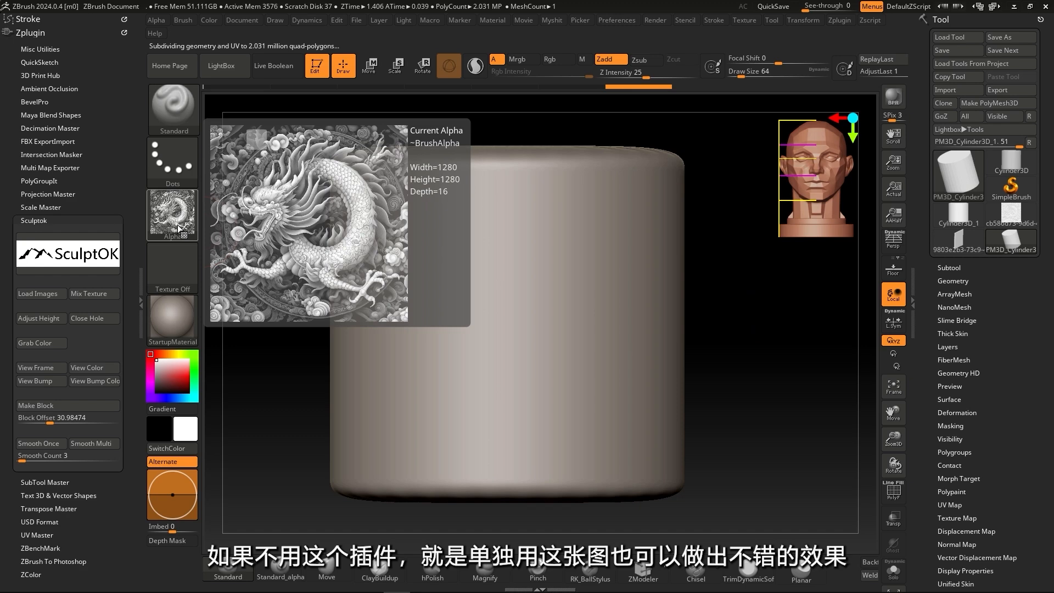
{"action": "left_click_drag", "start_coordinate": [494, 313], "coordinate": [481, 217]}
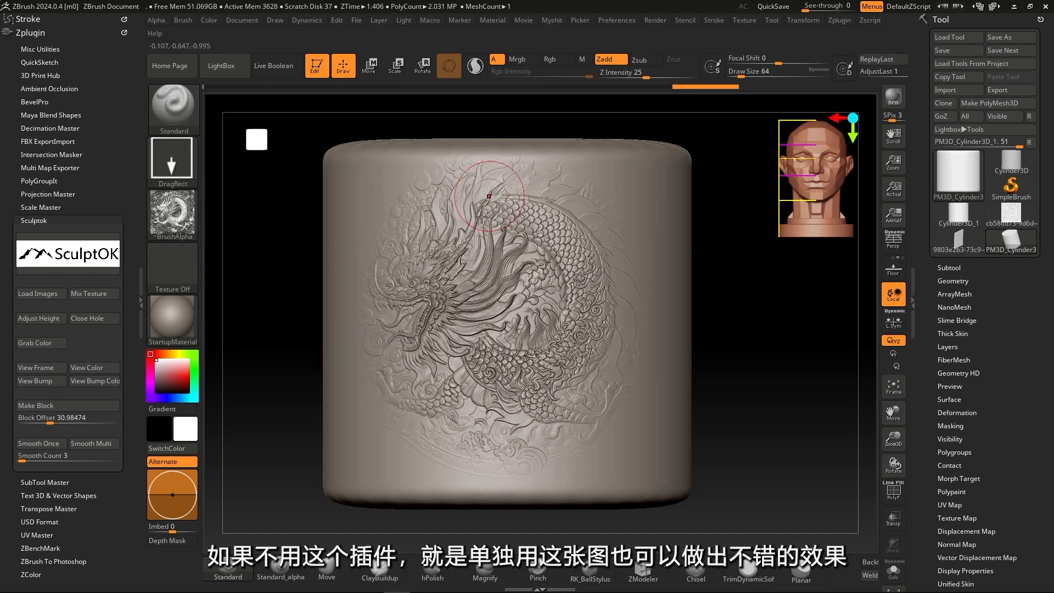
{"action": "right_click_drag", "start_coordinate": [481, 217], "coordinate": [648, 236]}
{"action": "left_click_drag", "start_coordinate": [464, 315], "coordinate": [554, 144]}
{"action": "right_click_drag", "start_coordinate": [384, 296], "coordinate": [554, 306]}
{"action": "left_click_drag", "start_coordinate": [474, 310], "coordinate": [499, 133]}
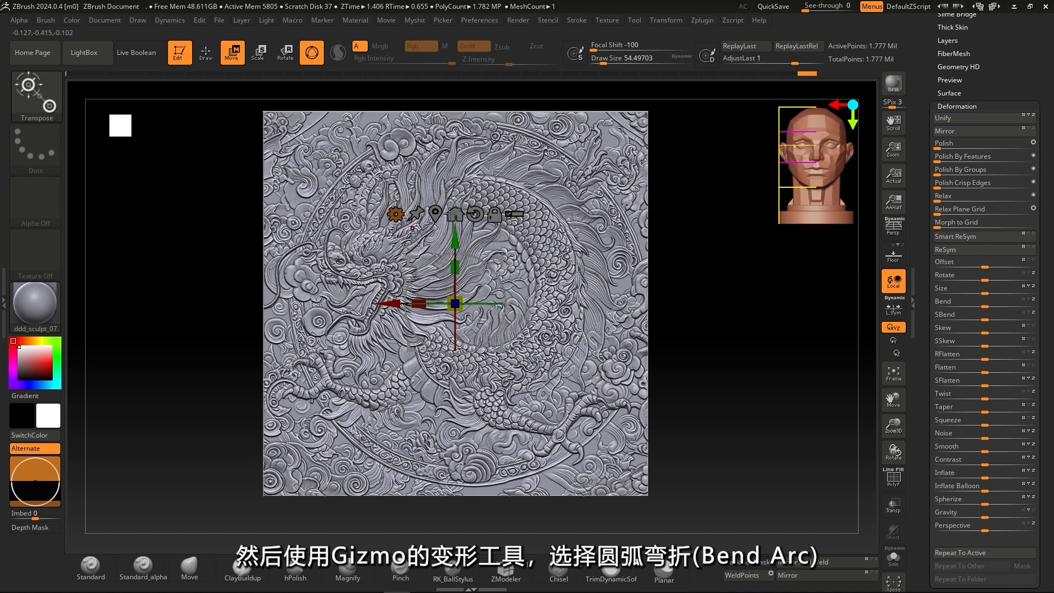
Roll the flat dragon relief into a closed ring with the Bend Arc deformer and shrink its radius to form a slim column
{"action": "left_click", "coordinate": [395, 214]}
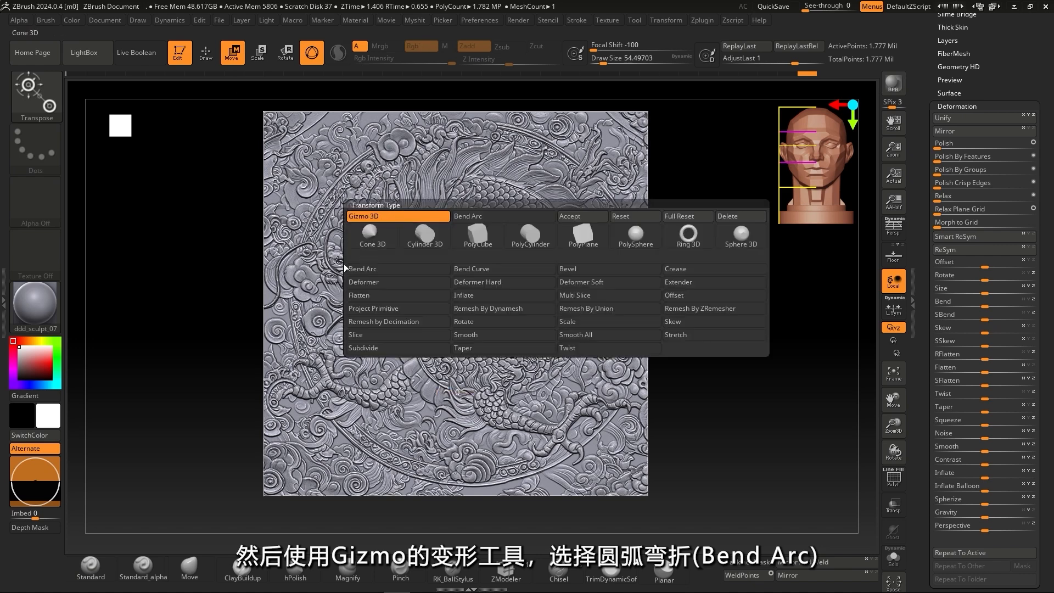
{"action": "left_click", "coordinate": [390, 269]}
{"action": "right_click_drag", "start_coordinate": [706, 280], "coordinate": [637, 313]}
{"action": "left_click_drag", "start_coordinate": [461, 301], "coordinate": [266, 309]}
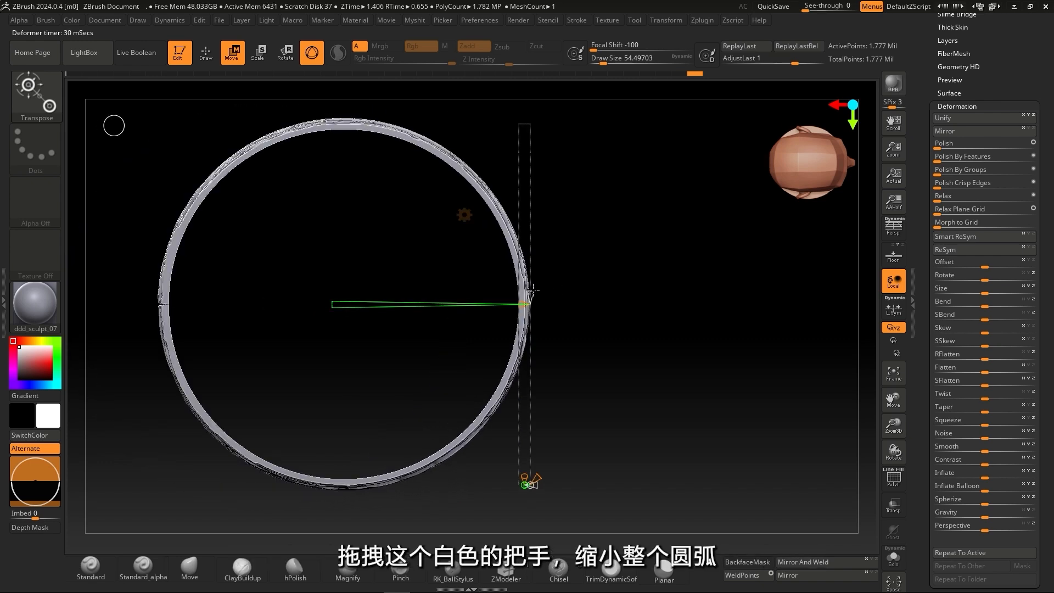
{"action": "left_click_drag", "start_coordinate": [531, 292], "coordinate": [544, 409]}
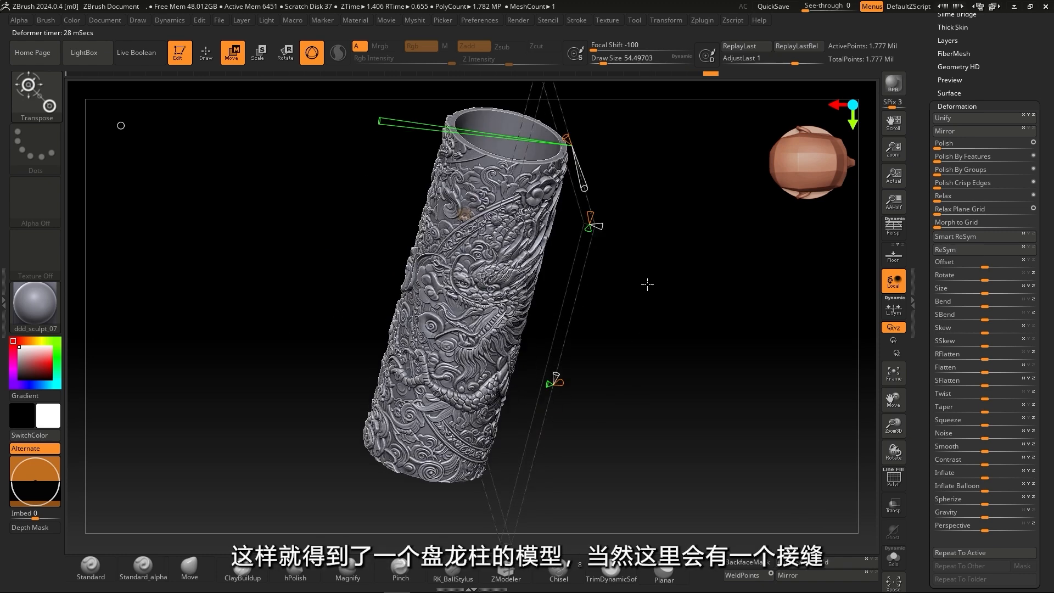
{"action": "mouse_move", "coordinate": [645, 285]}
{"action": "left_mouse_down"}
{"action": "mouse_move", "coordinate": [636, 255]}
{"action": "mouse_move", "coordinate": [635, 297]}
{"action": "mouse_move", "coordinate": [647, 303]}
{"action": "mouse_move", "coordinate": [616, 292]}
{"action": "left_mouse_up"}
{"action": "key", "text": "q"}
Change the dragon column's material to ddd_gold_01
{"action": "mouse_move", "coordinate": [571, 246]}
{"action": "left_mouse_down"}
{"action": "mouse_move", "coordinate": [600, 240]}
{"action": "mouse_move", "coordinate": [596, 258]}
{"action": "mouse_move", "coordinate": [565, 263]}
{"action": "mouse_move", "coordinate": [607, 252]}
{"action": "mouse_move", "coordinate": [548, 221]}
{"action": "left_mouse_up"}
{"action": "left_click_drag", "start_coordinate": [589, 307], "coordinate": [601, 261]}
{"action": "left_click_drag", "start_coordinate": [610, 210], "coordinate": [498, 183]}
{"action": "left_click_drag", "start_coordinate": [615, 306], "coordinate": [646, 297]}
{"action": "left_click_drag", "start_coordinate": [576, 257], "coordinate": [631, 247], "text": "alt"}
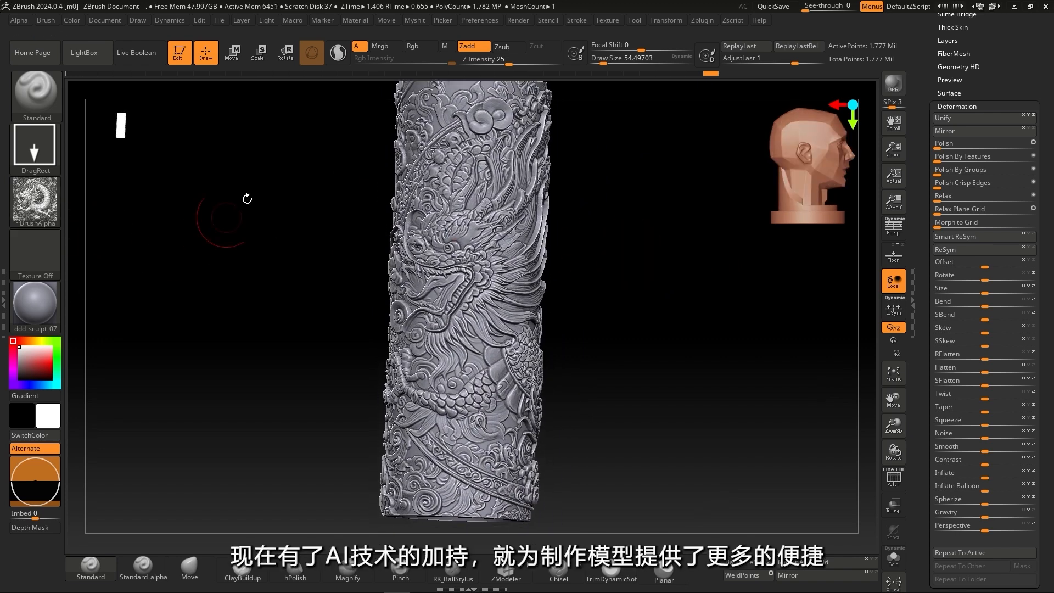
{"action": "left_click", "coordinate": [41, 306]}
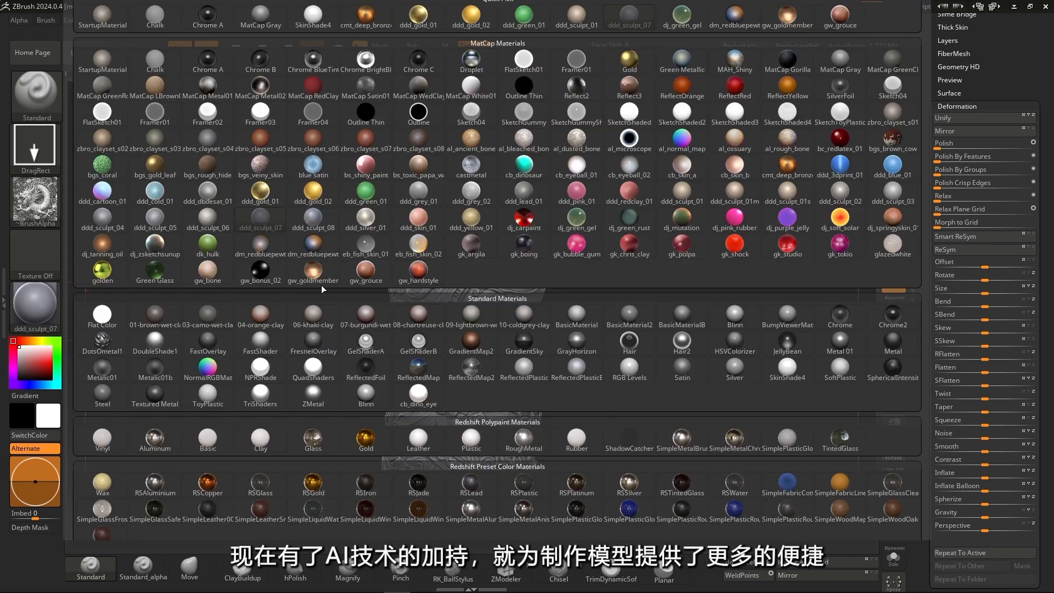
{"action": "left_click", "coordinate": [655, 283]}
Examine the gold dragon column's relief detail up close and from different angles
{"action": "mouse_move", "coordinate": [636, 264]}
{"action": "left_mouse_down"}
{"action": "mouse_move", "coordinate": [706, 264]}
{"action": "mouse_move", "coordinate": [649, 262]}
{"action": "left_mouse_up"}
{"action": "left_click_drag", "start_coordinate": [589, 243], "coordinate": [483, 272], "text": "alt"}
{"action": "left_click_drag", "start_coordinate": [700, 261], "coordinate": [541, 236], "text": "alt"}
{"action": "left_click_drag", "start_coordinate": [654, 263], "coordinate": [521, 262]}
{"action": "mouse_move", "coordinate": [521, 262]}
{"action": "right_mouse_down", "text": "alt"}
{"action": "mouse_move", "coordinate": [465, 307]}
{"action": "mouse_move", "coordinate": [421, 270]}
{"action": "mouse_move", "coordinate": [514, 267]}
{"action": "right_mouse_up", "text": "alt"}
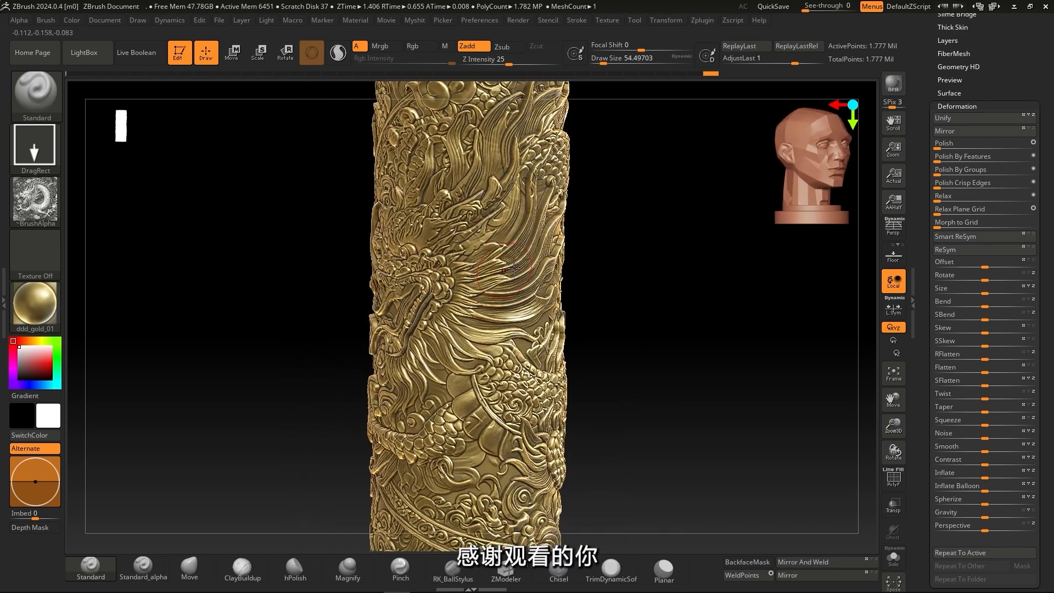